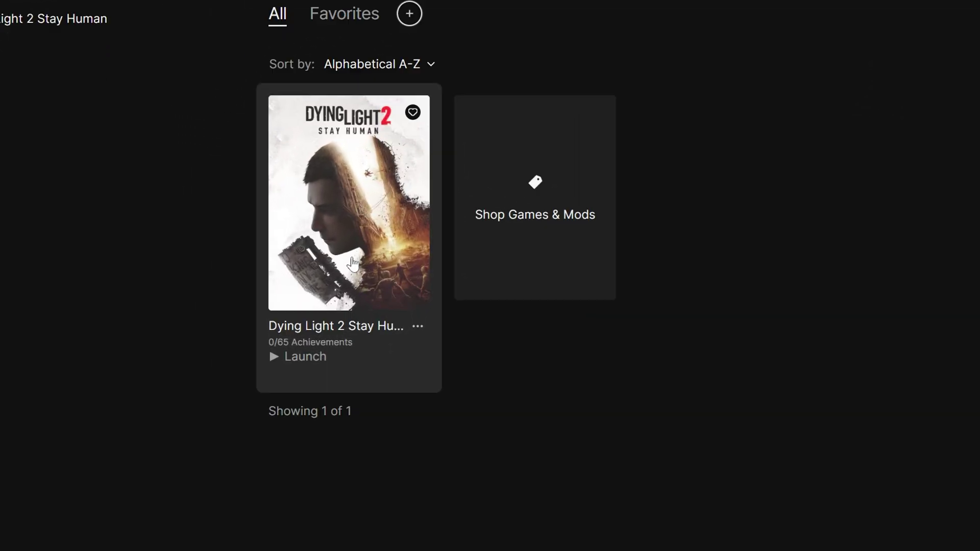
# Claim the free Developer Tools add-on through Explore Addons and check its download in Downloads
pyautogui.rightClick(353, 263)
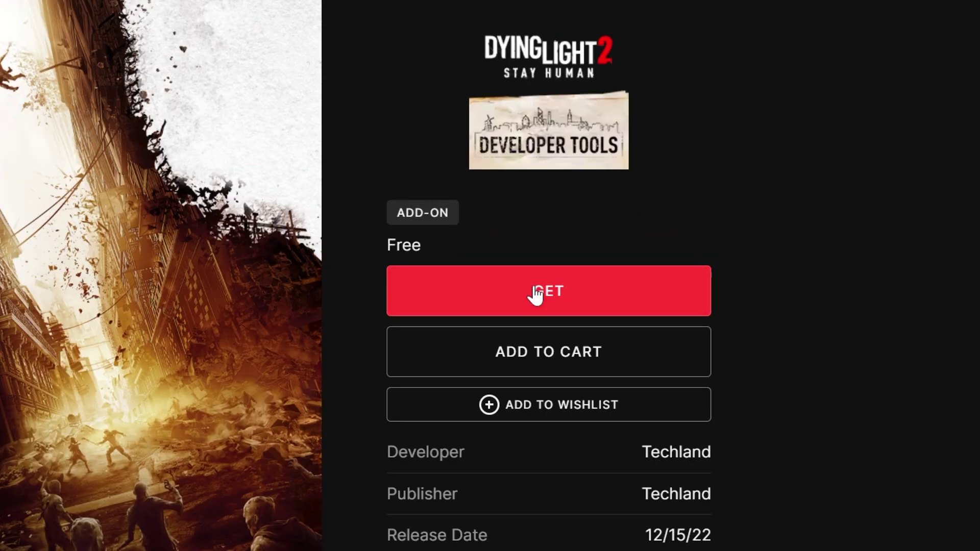
pyautogui.click(534, 295)
pyautogui.click(672, 306)
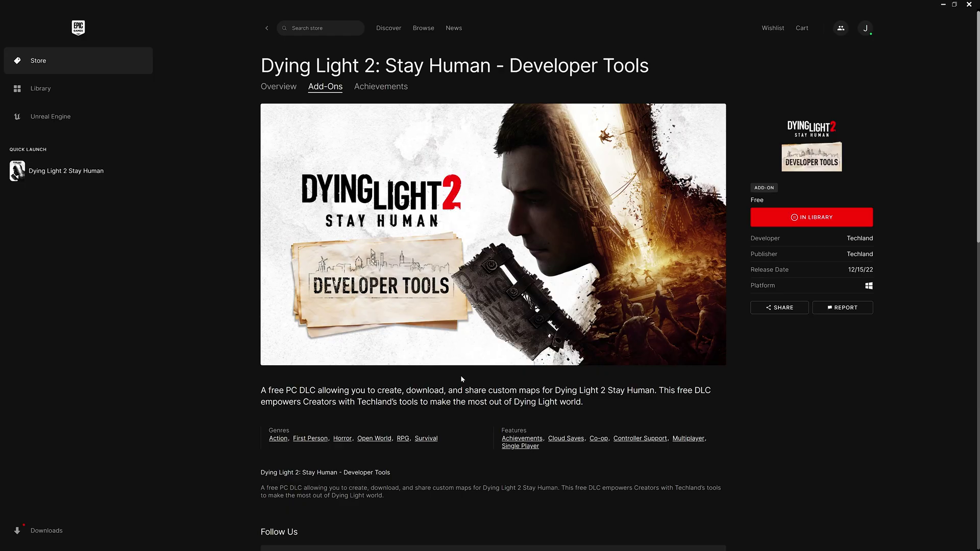
pyautogui.click(30, 531)
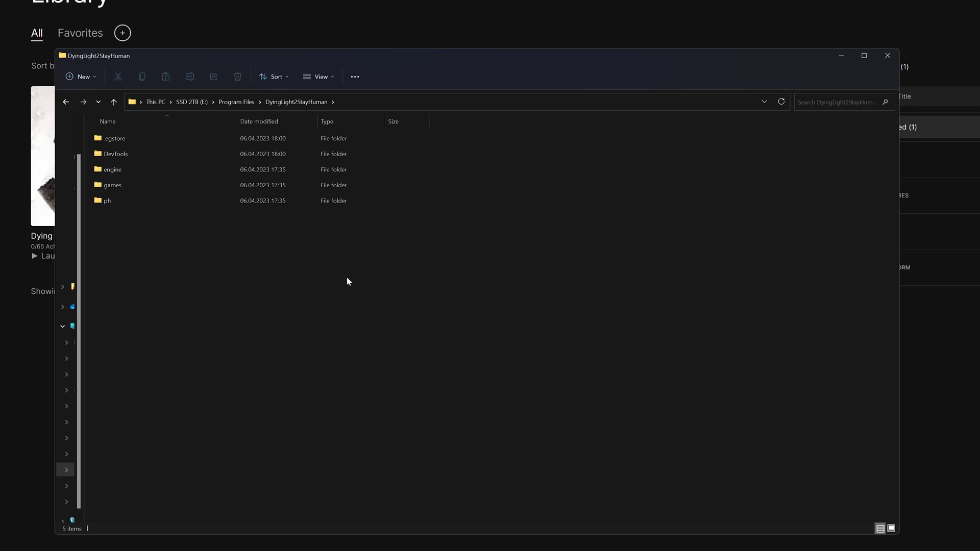
# Launch editor_devtools_x64_rwdi from the game's DevTools > bin folder
pyautogui.doubleClick(131, 158)
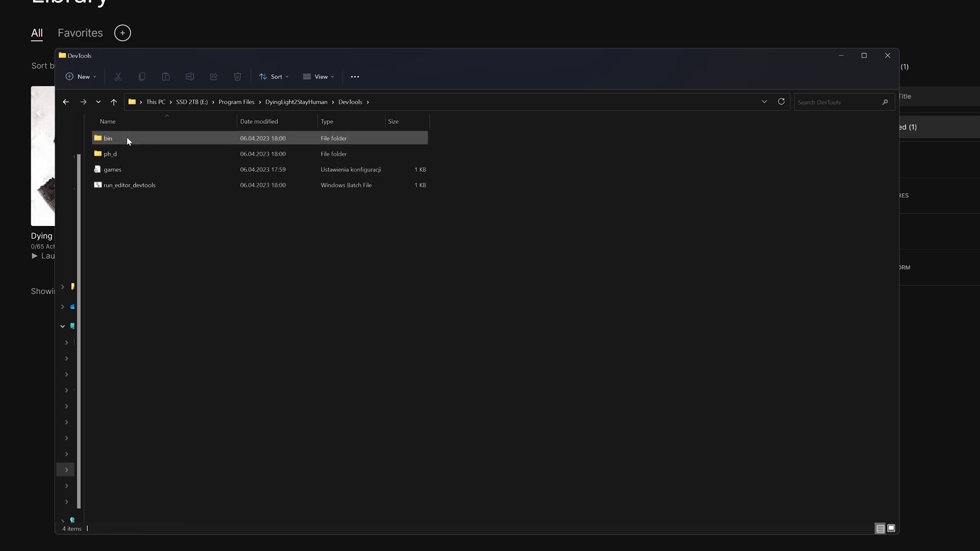
pyautogui.doubleClick(127, 137)
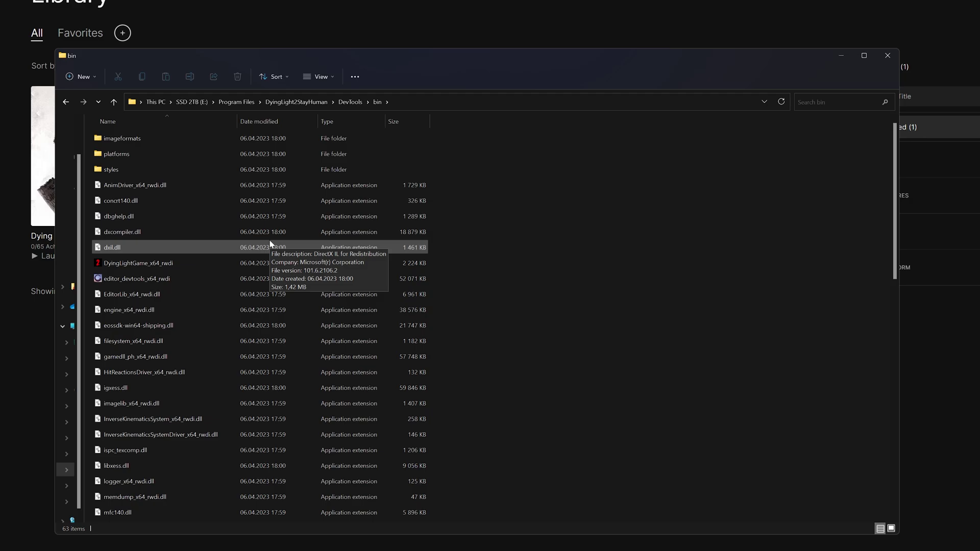
pyautogui.doubleClick(157, 280)
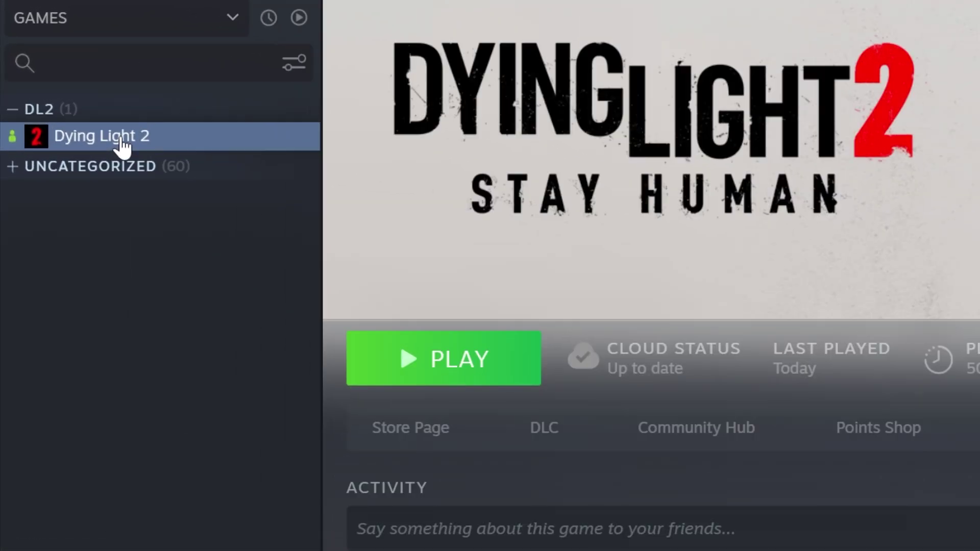
# Tick the Developer Tools checkbox in the DLC section of Dying Light 2's properties
pyautogui.rightClick(122, 144)
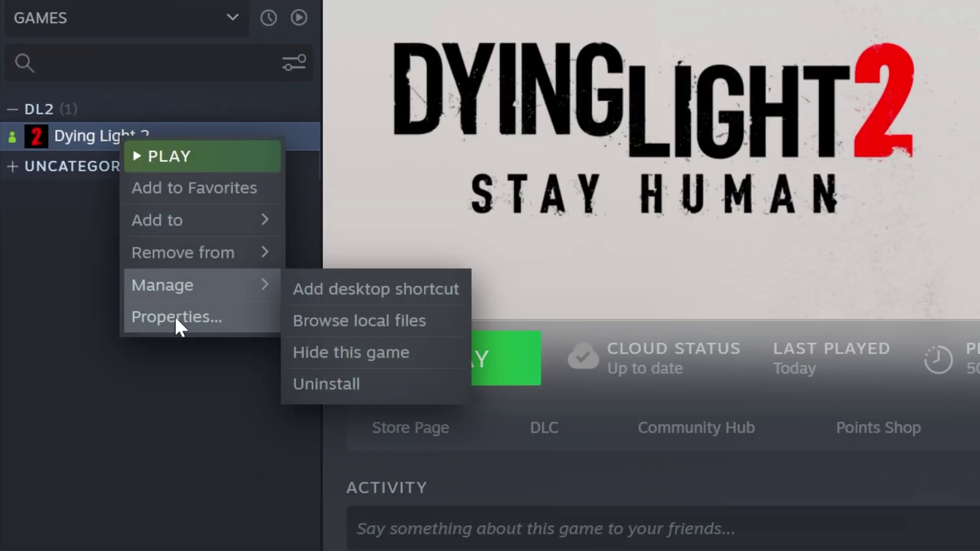
pyautogui.click(173, 318)
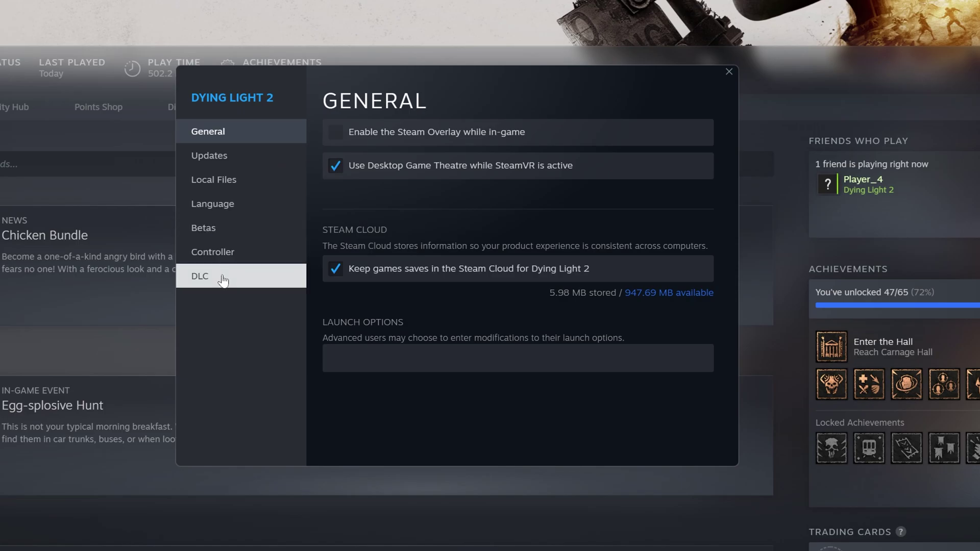
pyautogui.click(219, 280)
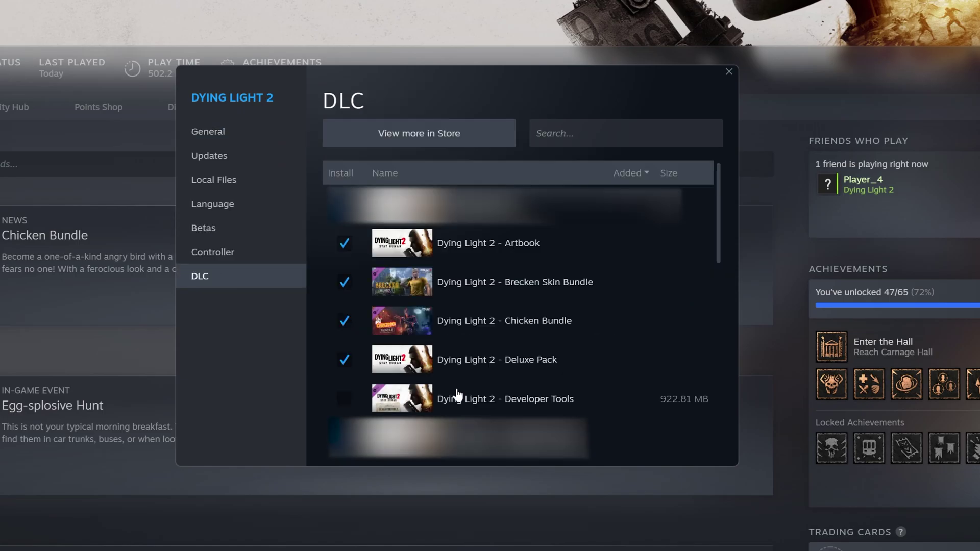
pyautogui.click(345, 399)
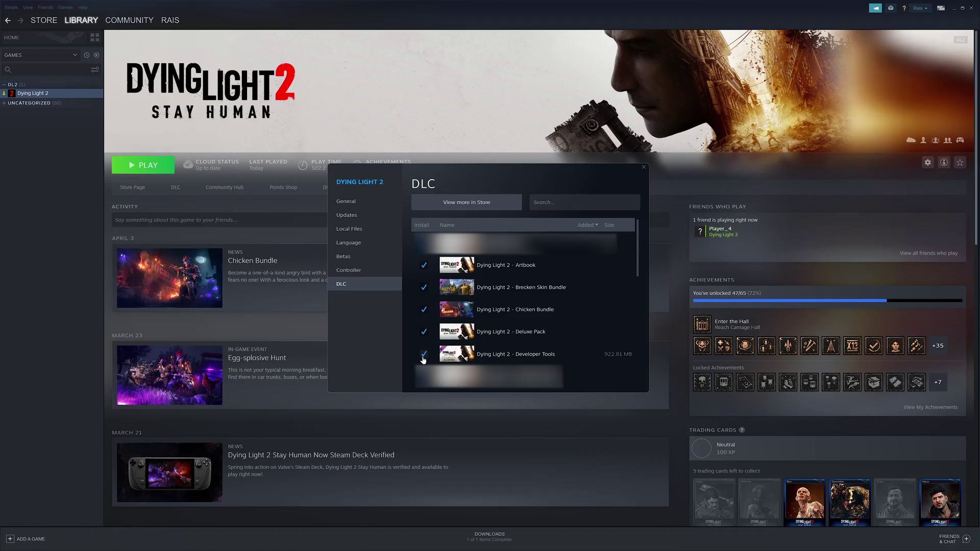
# Close Properties and play Dying Light 2 using the Launch Developer Tools option
pyautogui.click(643, 167)
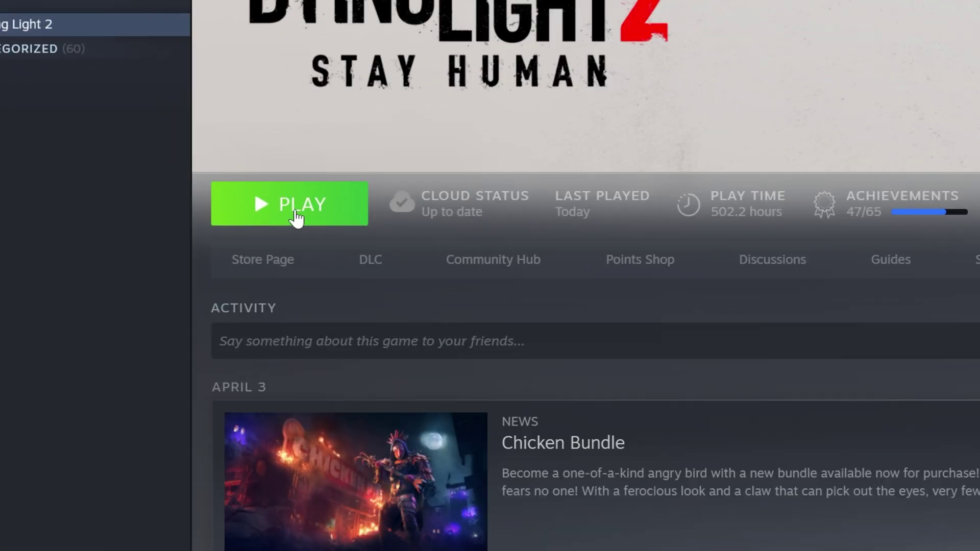
pyautogui.click(296, 218)
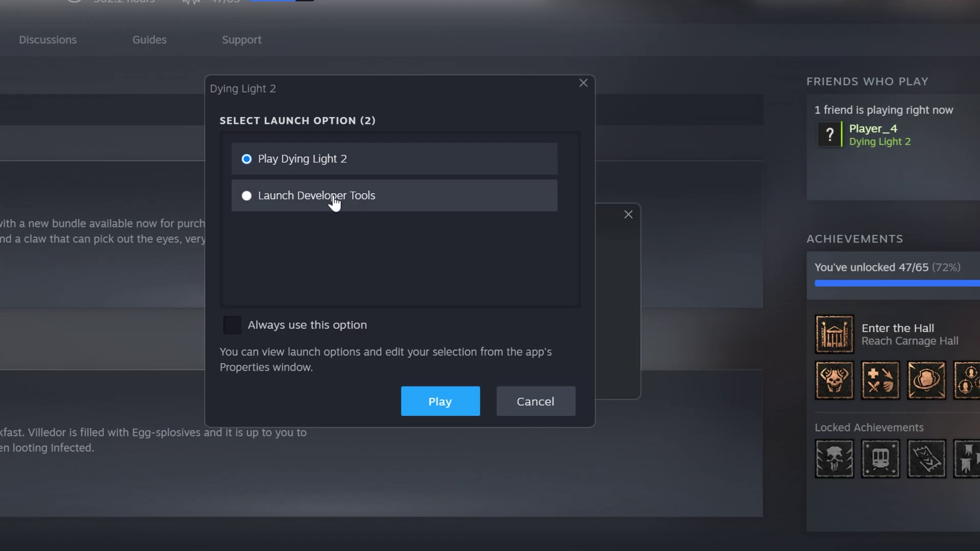
pyautogui.click(319, 203)
pyautogui.click(436, 408)
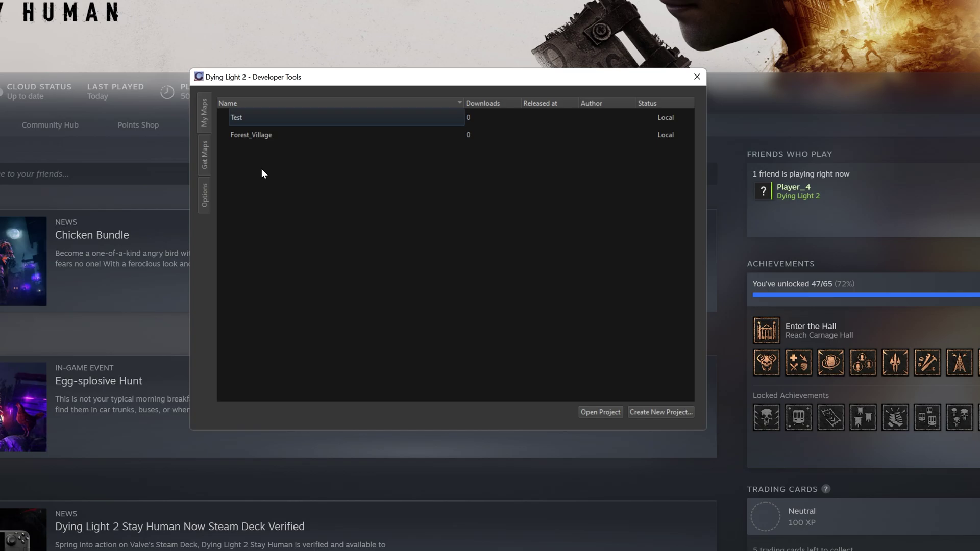
# Browse the Get Maps list, then show the Options page with e-mail authentication and game path
pyautogui.click(206, 161)
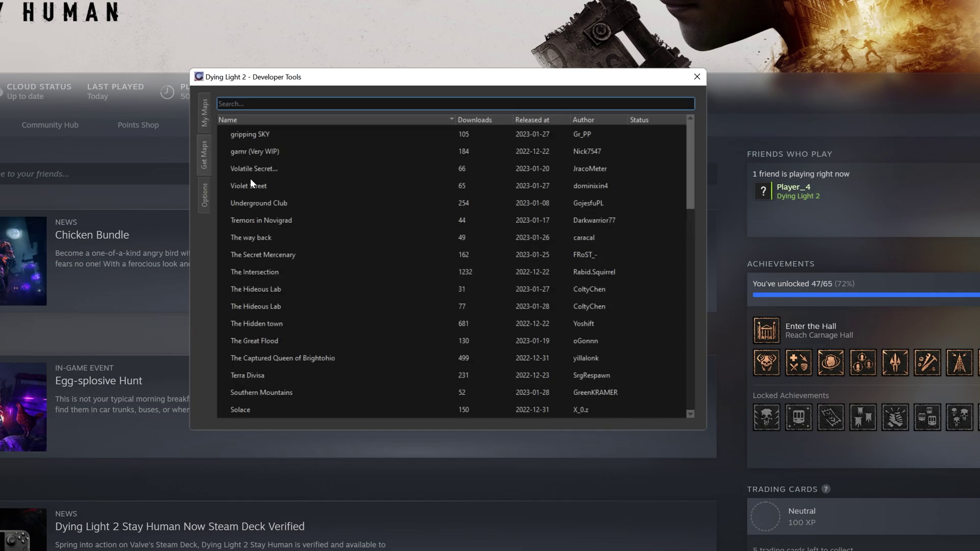
pyautogui.click(205, 199)
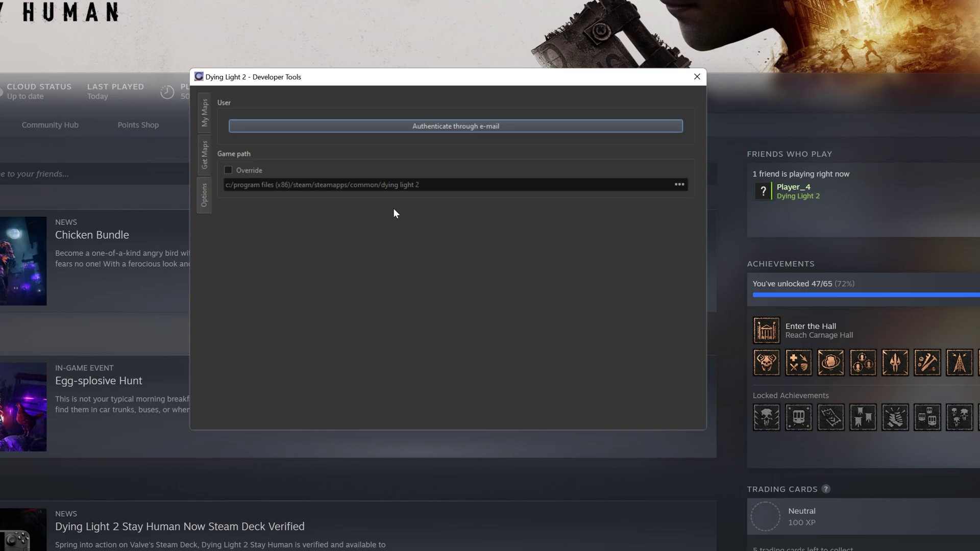
# Authenticate through e-mail by pasting the account e-mail, then submitting the received code
pyautogui.click(442, 127)
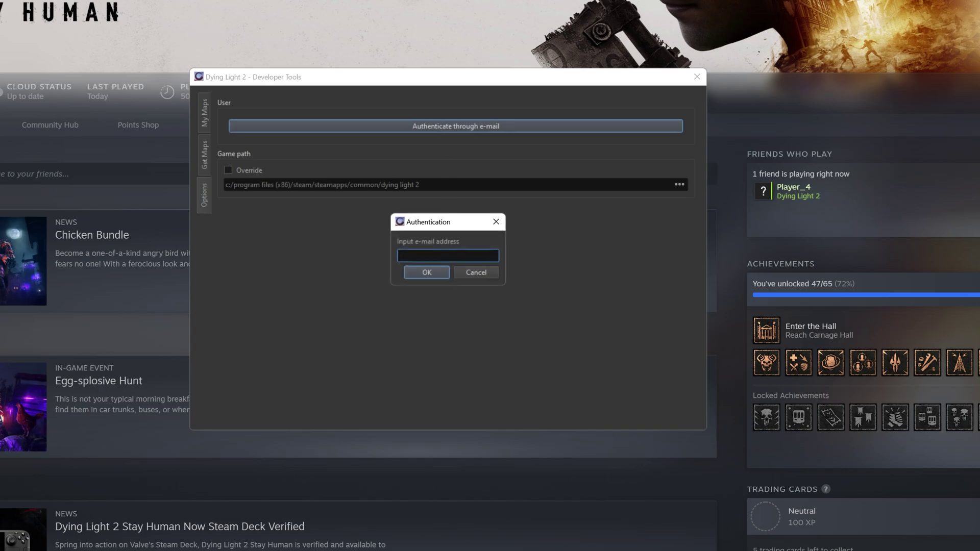
pyautogui.hotkey('ctrl', 'v')
pyautogui.click(428, 272)
pyautogui.click(428, 272)
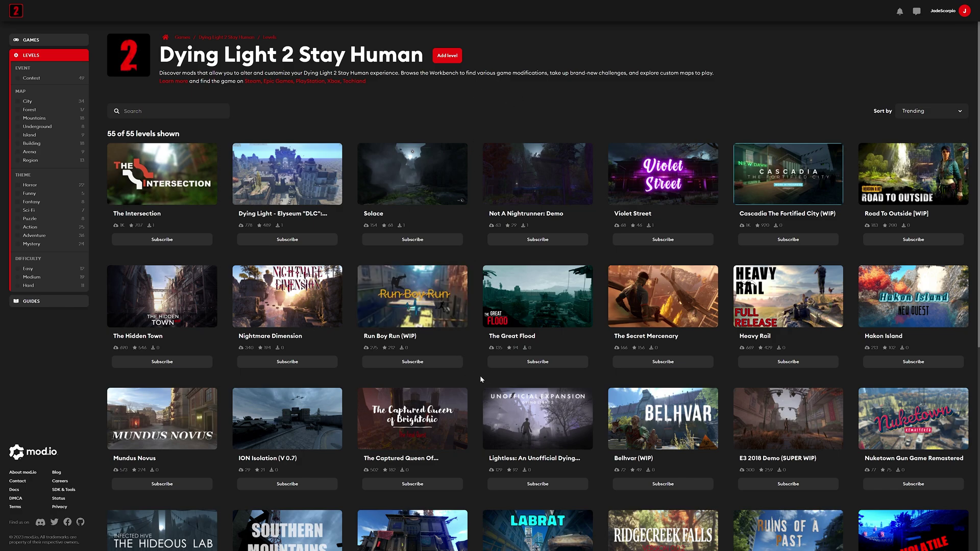
# Open the Lightless: an Unofficial Dying Light 2 Expansion page and subscribe to it
pyautogui.click(516, 408)
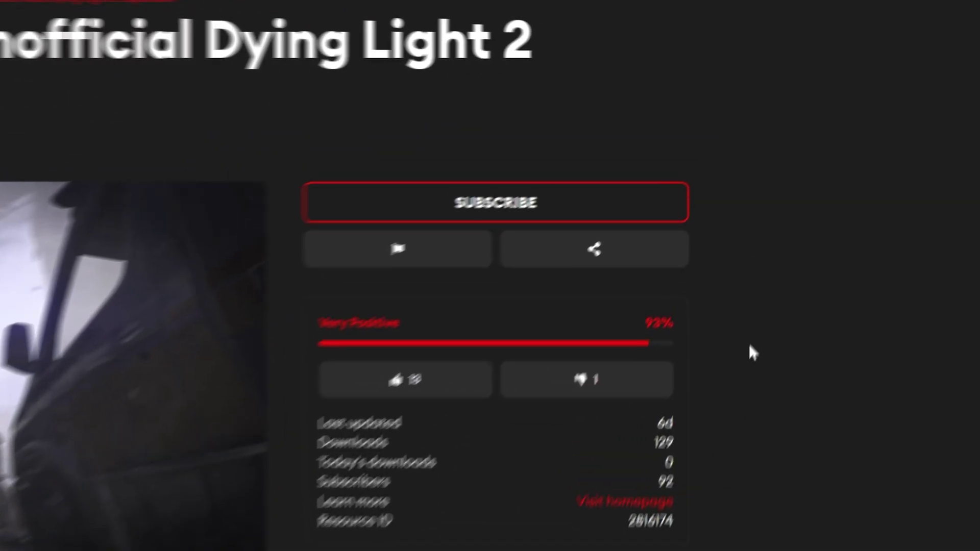
pyautogui.click(568, 209)
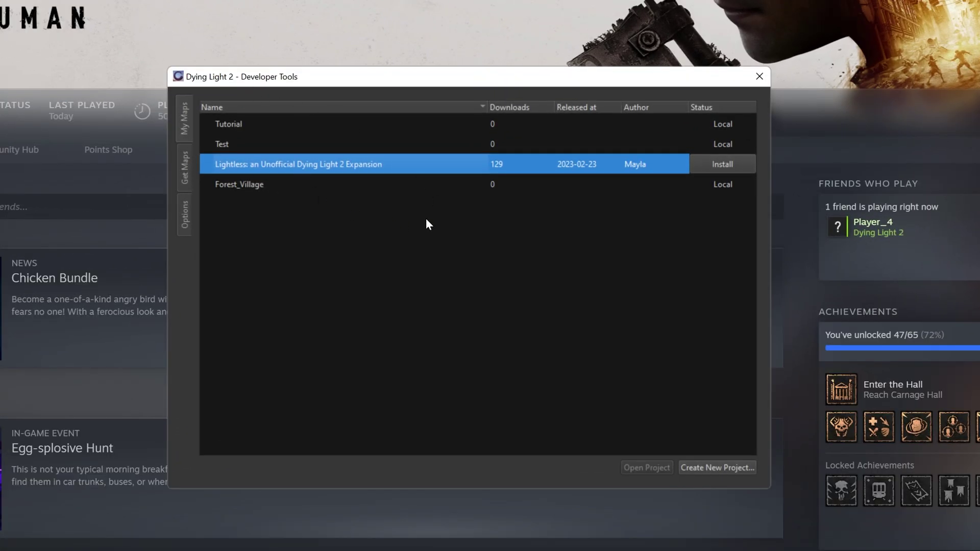
# Install Lightless from My Maps until it shows Local, then open it as a project
pyautogui.click(708, 166)
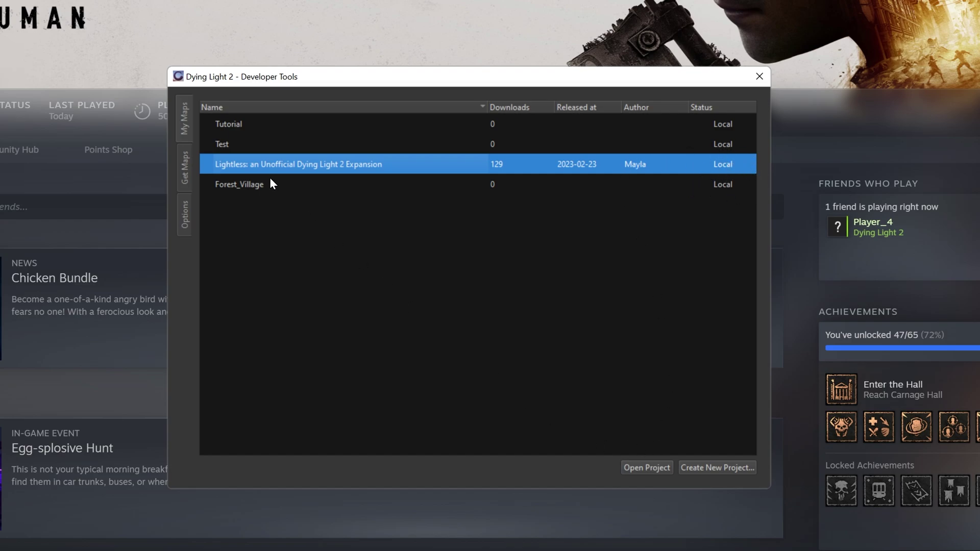
pyautogui.click(649, 468)
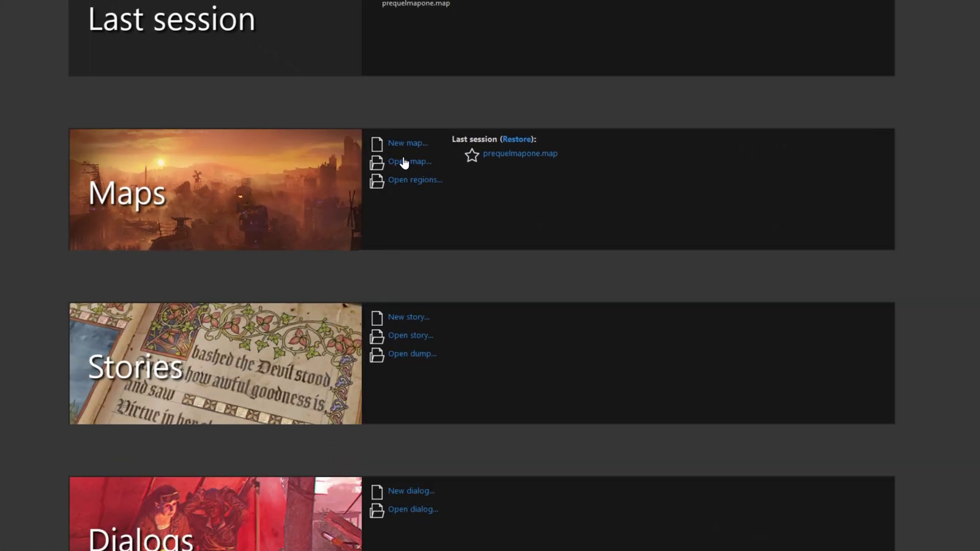
# Select prequelmapone.map in the Open Map dialog and open it
pyautogui.click(404, 163)
pyautogui.click(412, 123)
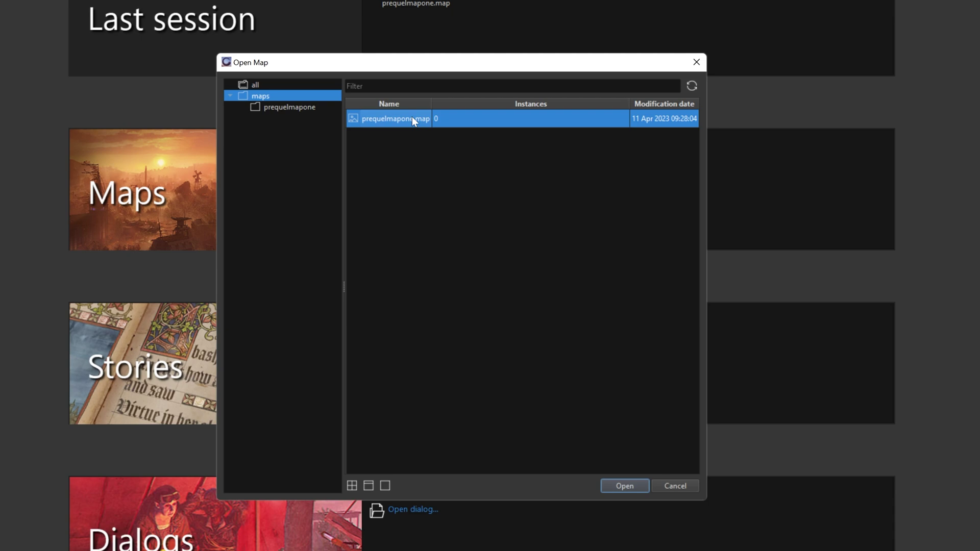
pyautogui.click(624, 487)
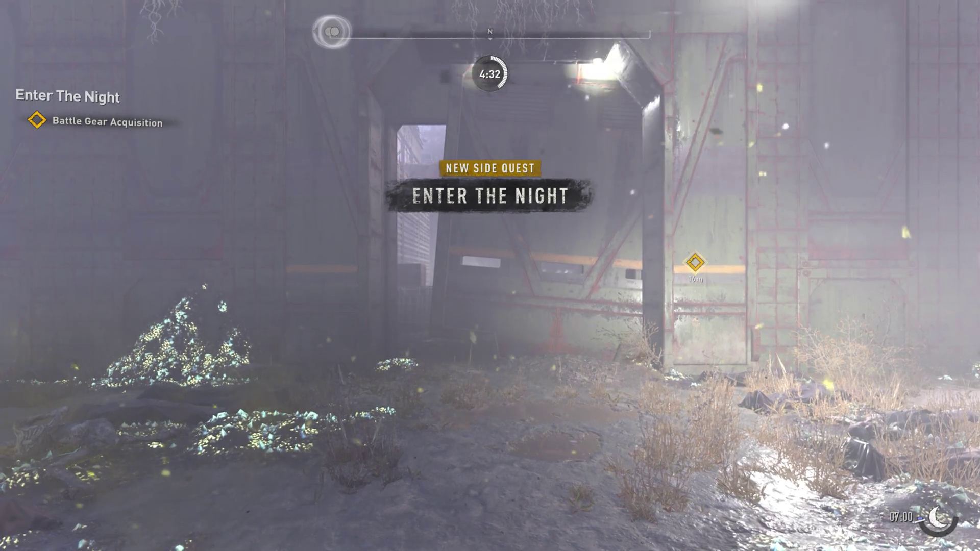
# Run through the alley toward the lit doorway, drop to the street and follow it
pyautogui.press('w')
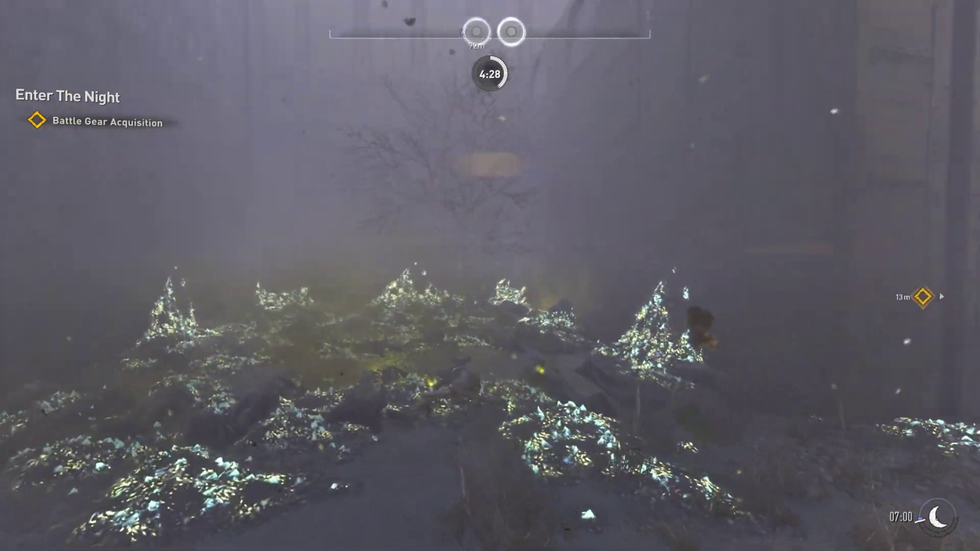
pyautogui.press('w')
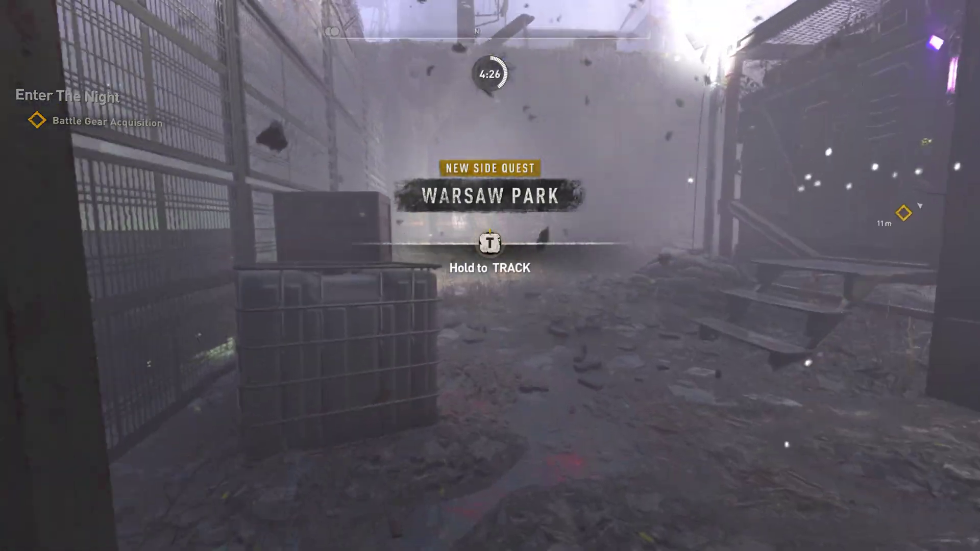
pyautogui.press('w')
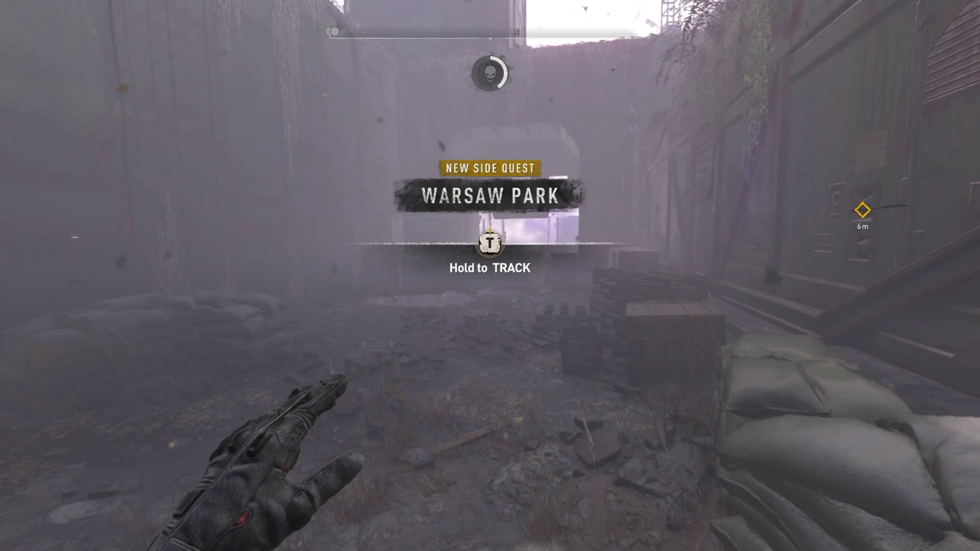
pyautogui.press('w')
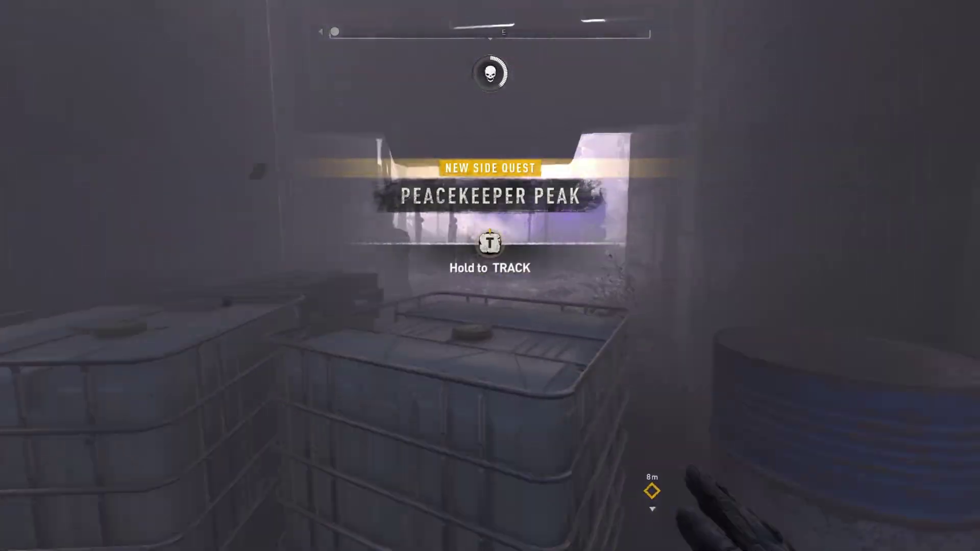
pyautogui.press('w')
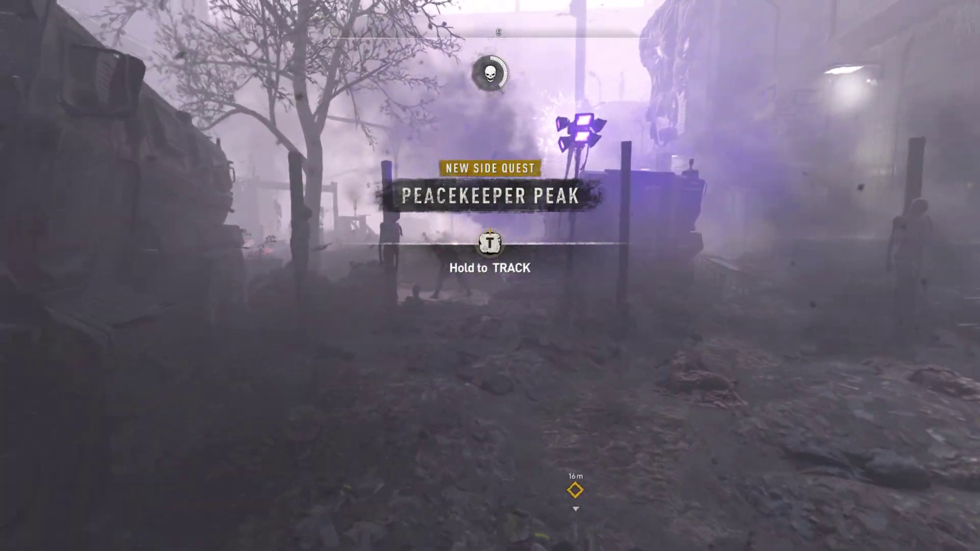
pyautogui.press('w')
pyautogui.press('w')
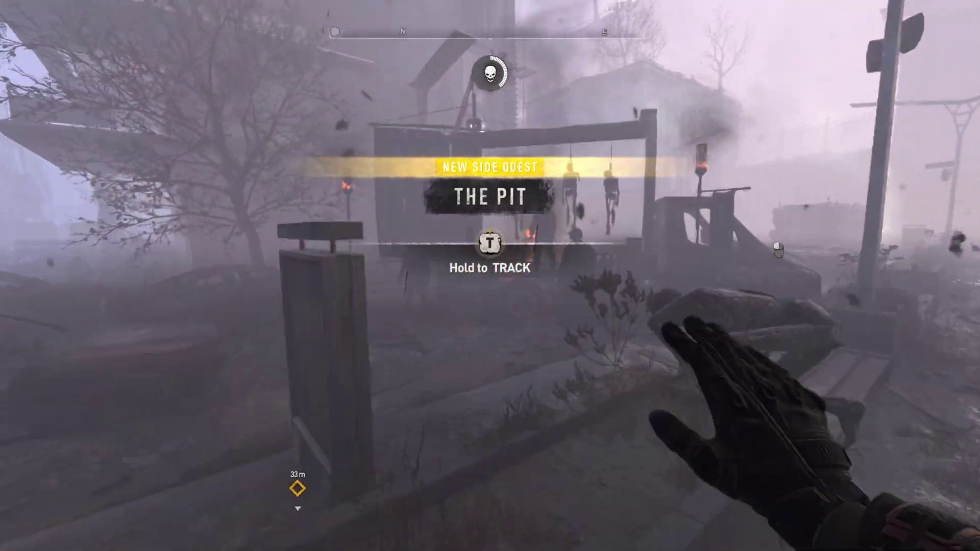
pyautogui.press('w')
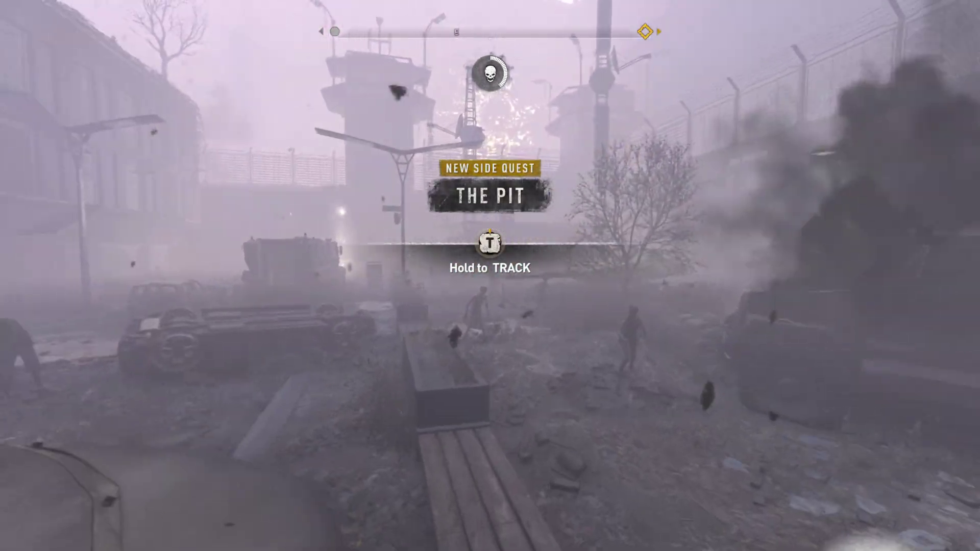